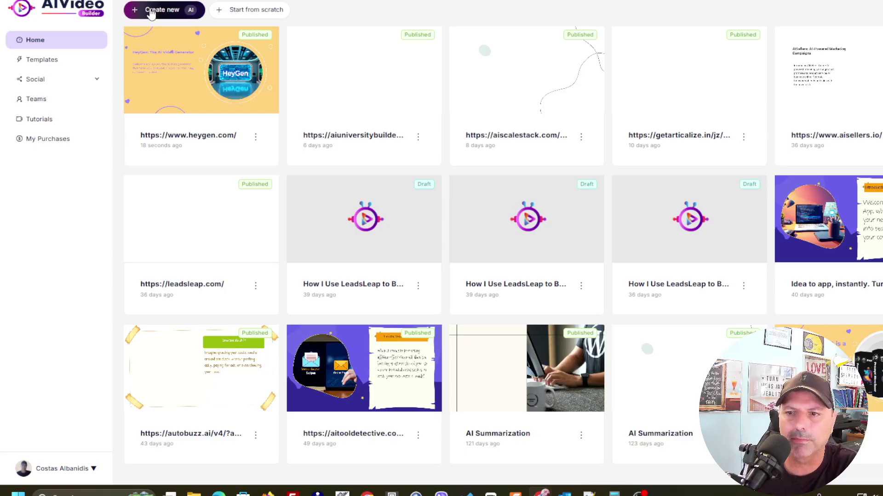
pyautogui.click(151, 13)
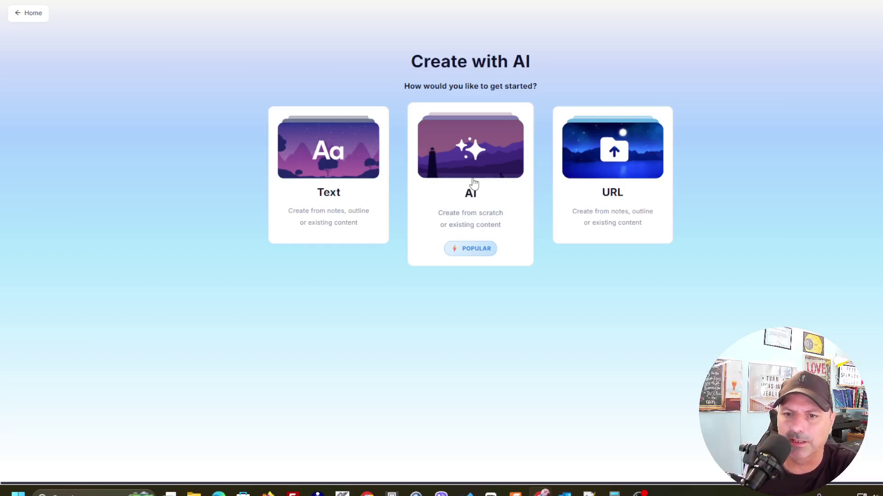
pyautogui.click(604, 157)
pyautogui.rightClick(322, 58)
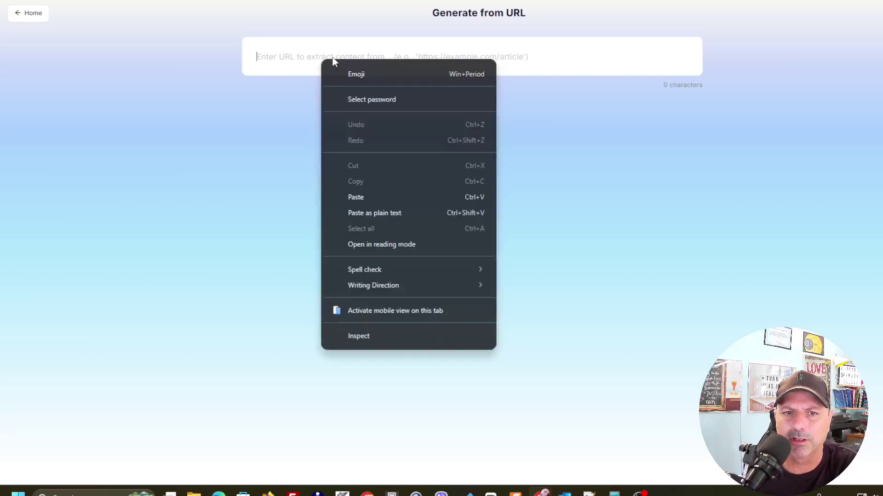
pyautogui.click(359, 200)
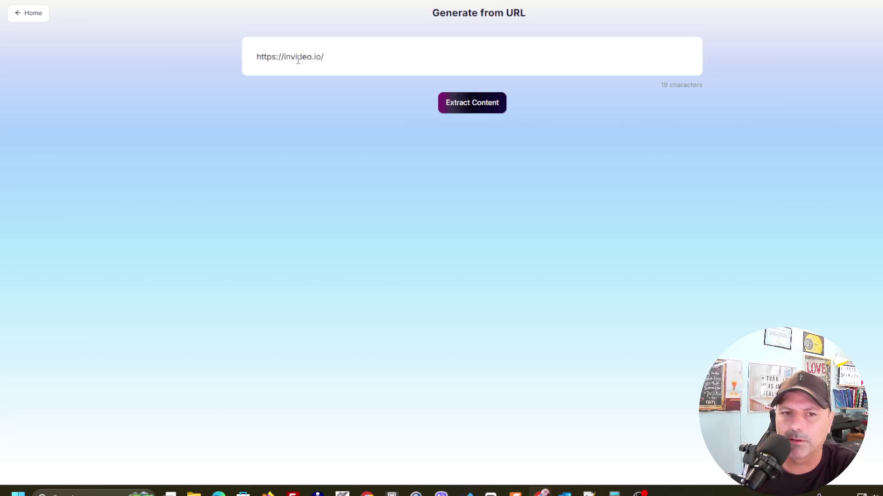
pyautogui.click(484, 105)
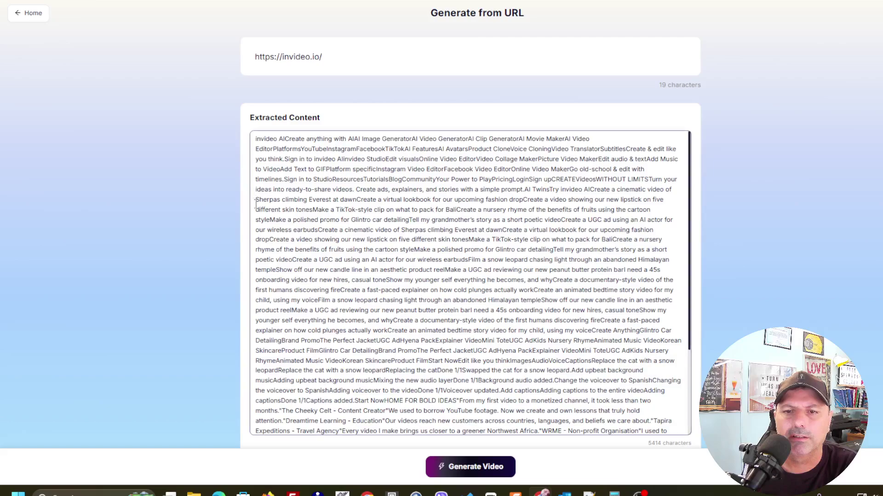
# Step: Load more landscape templates, select the grey one with thin black lines and a photo on its right half, and generate the video
pyautogui.scroll(-10, 671, 290)
pyautogui.scroll(-5, 727, 286)
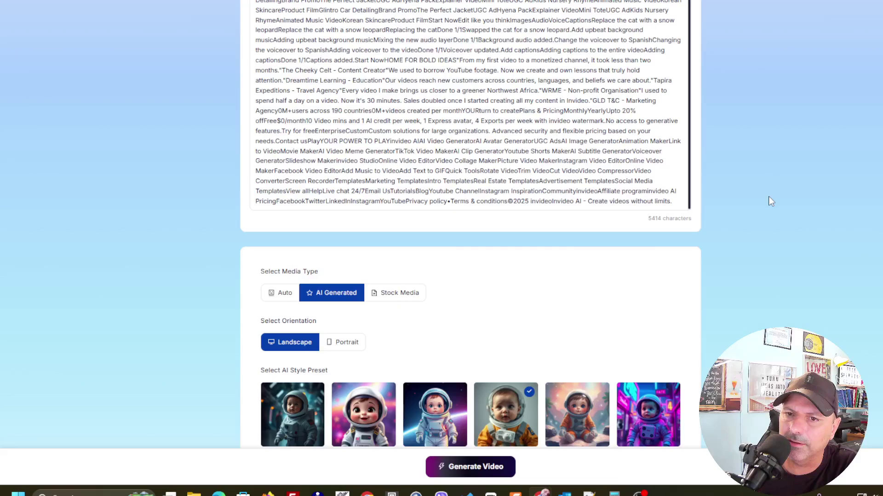
pyautogui.scroll(-4, 737, 231)
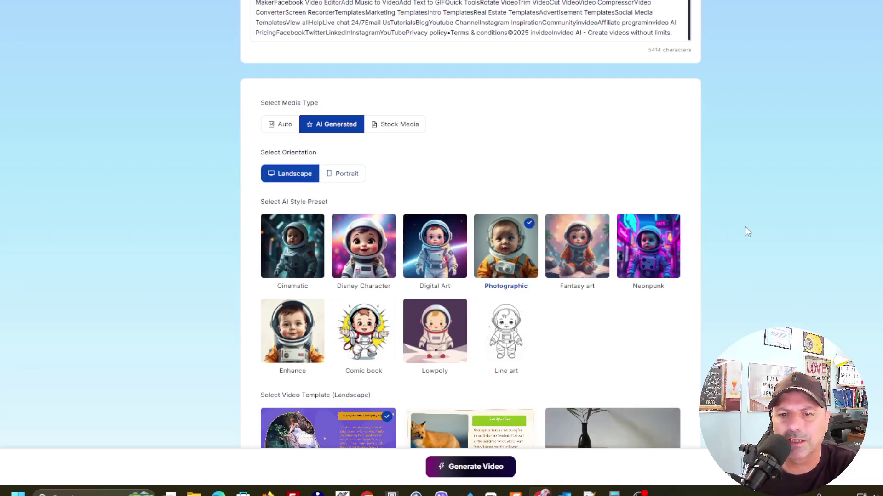
pyautogui.scroll(-2, 745, 227)
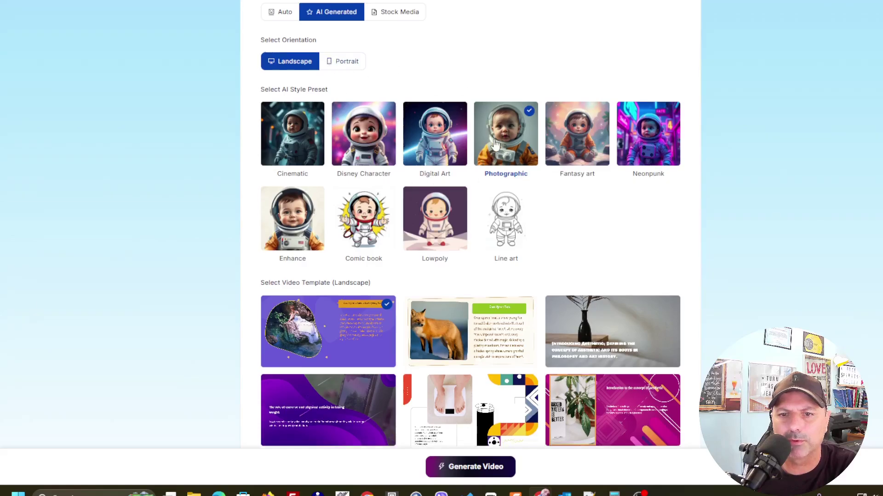
pyautogui.scroll(-2, 579, 227)
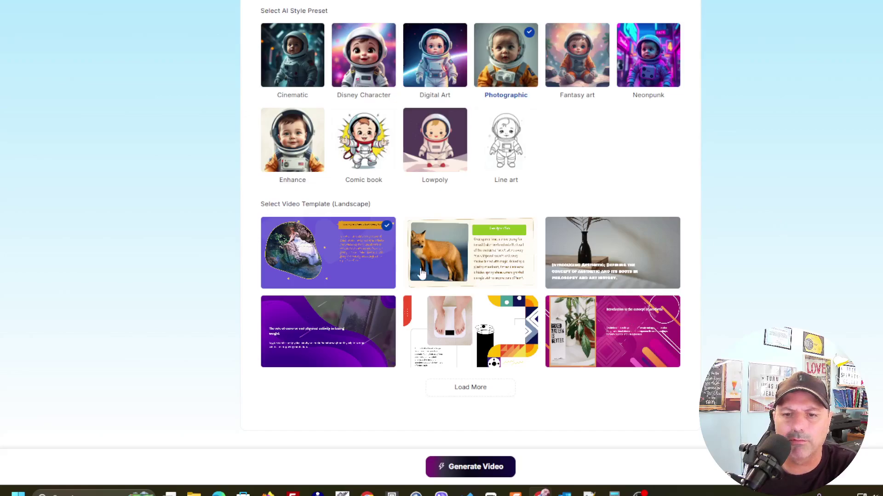
pyautogui.click(478, 264)
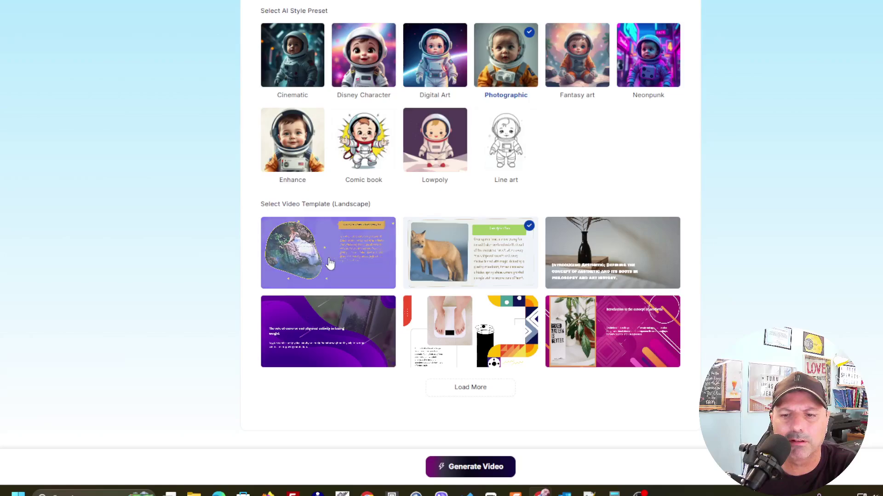
pyautogui.click(650, 342)
pyautogui.click(475, 388)
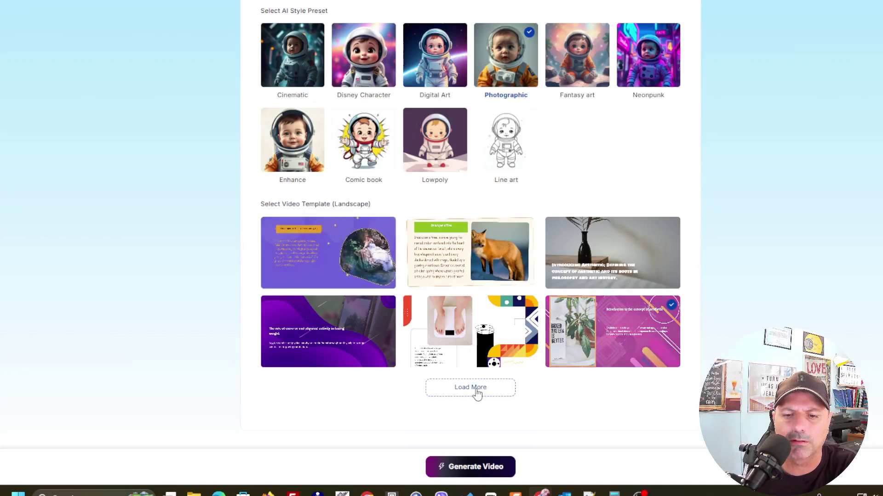
pyautogui.scroll(-4, 322, 321)
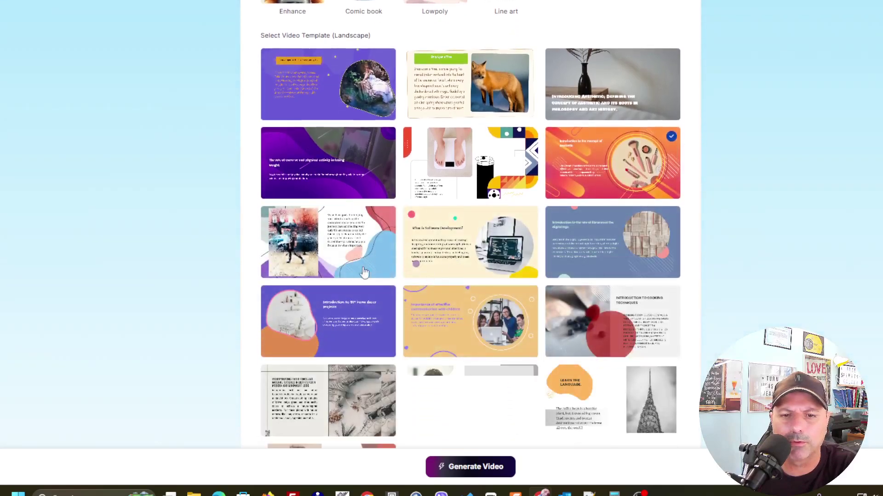
pyautogui.scroll(-3, 626, 308)
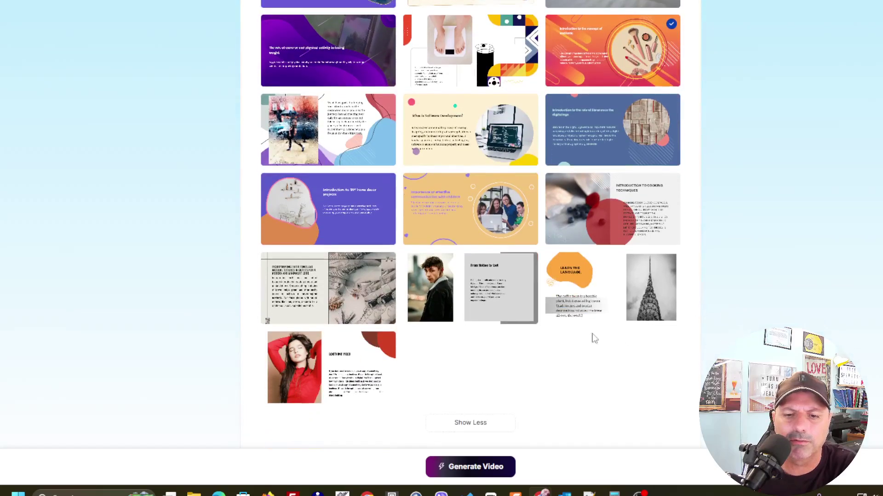
pyautogui.click(335, 290)
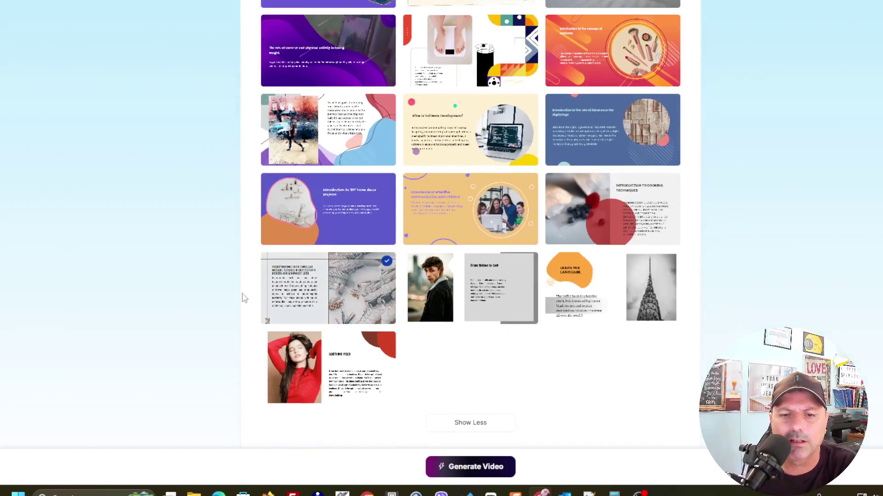
pyautogui.click(473, 469)
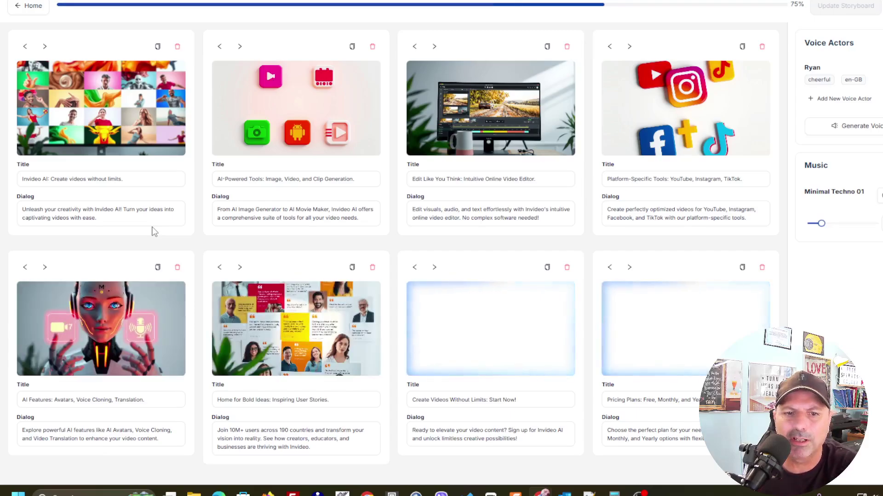
# Step: Sample the Jason and Jenny voices in the voice library and set the voice actor to Jenny, English (United States), with the Assistant style
pyautogui.moveTo(550, 298)
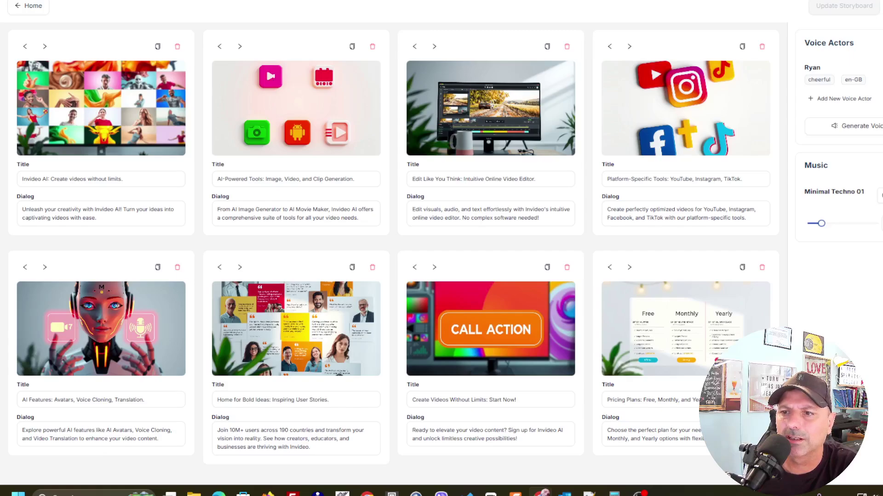
pyautogui.click(867, 146)
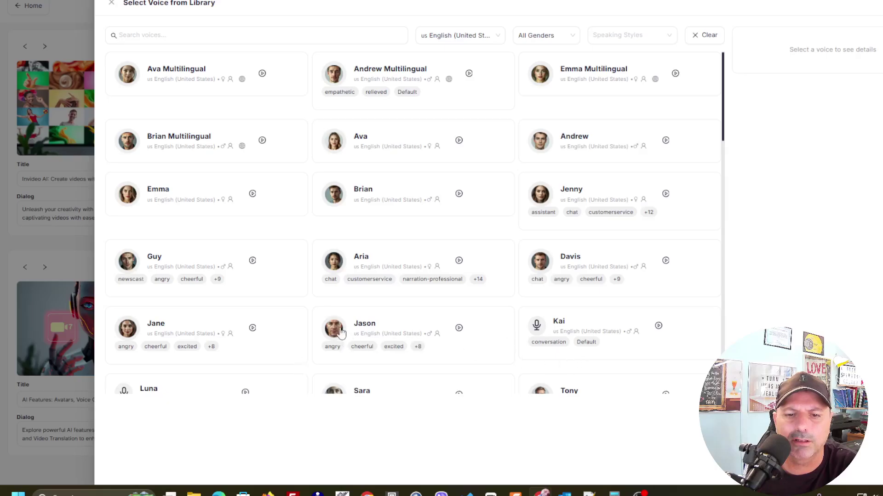
pyautogui.click(340, 333)
pyautogui.click(458, 328)
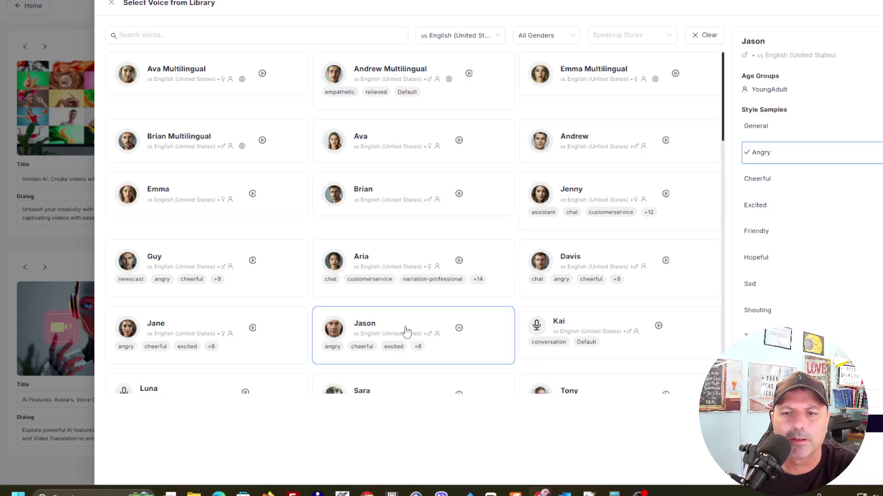
pyautogui.click(665, 193)
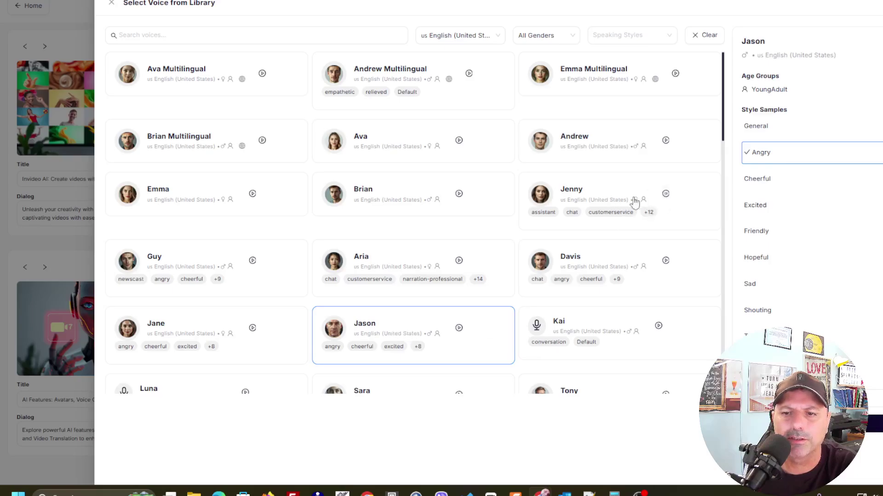
pyautogui.click(561, 202)
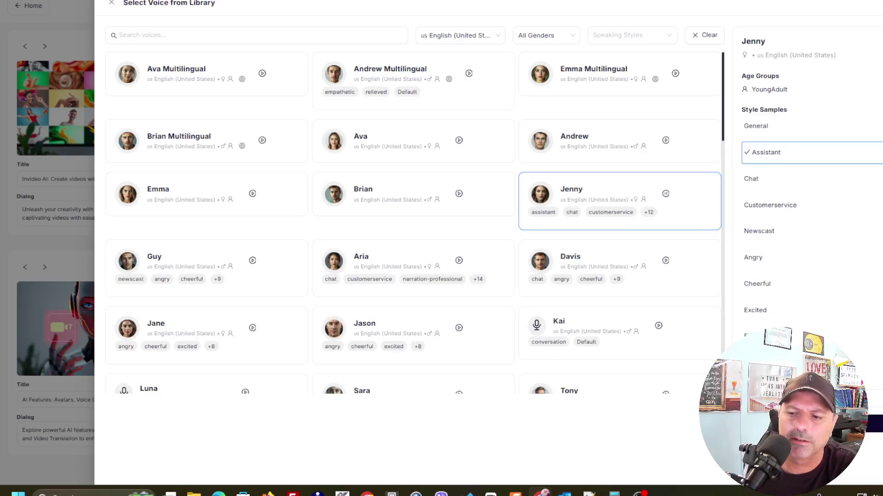
pyautogui.click(871, 424)
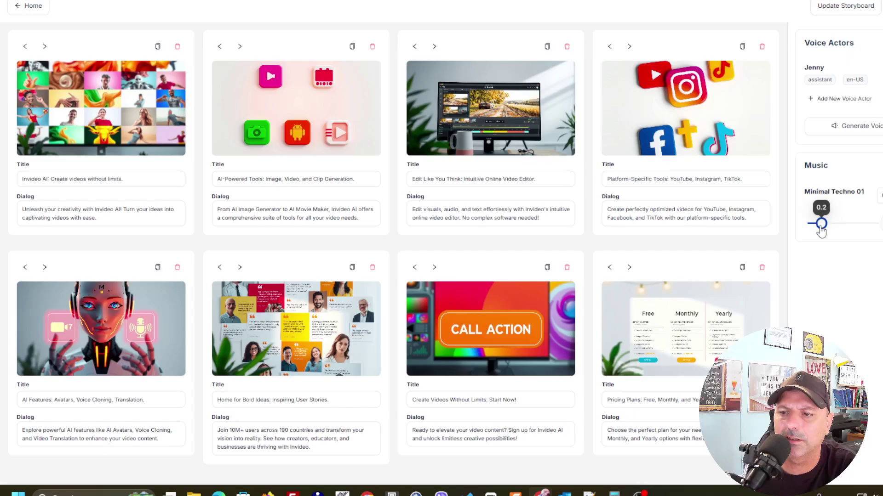
# Step: Lower the background music volume and replace the track with Slow Walk, found by searching the music library for "slow"
pyautogui.moveTo(819, 232); pyautogui.dragTo(812, 231)
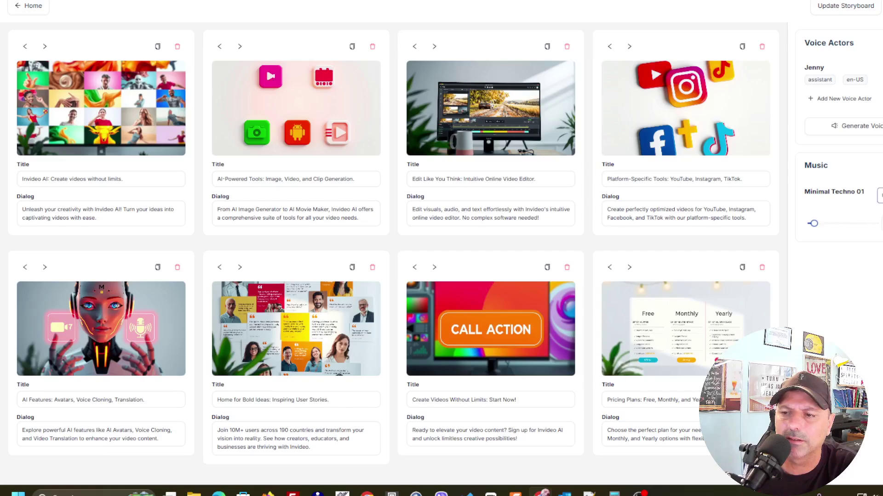
pyautogui.click(880, 195)
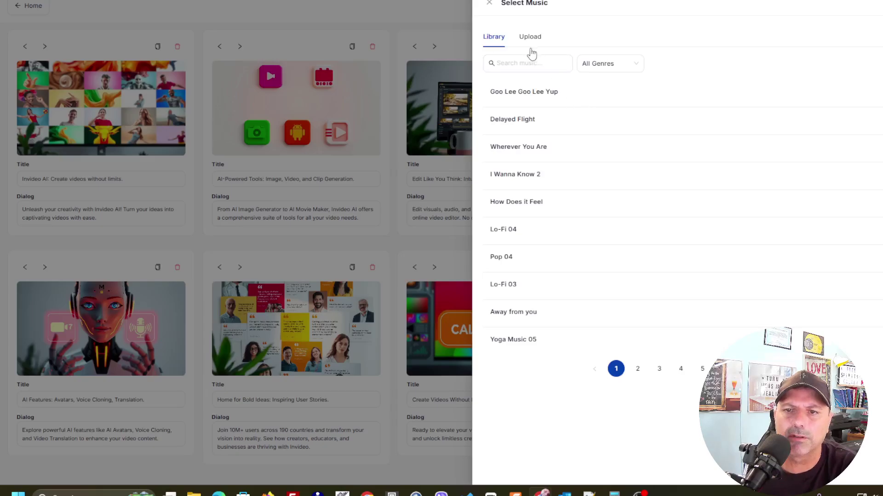
pyautogui.click(515, 67)
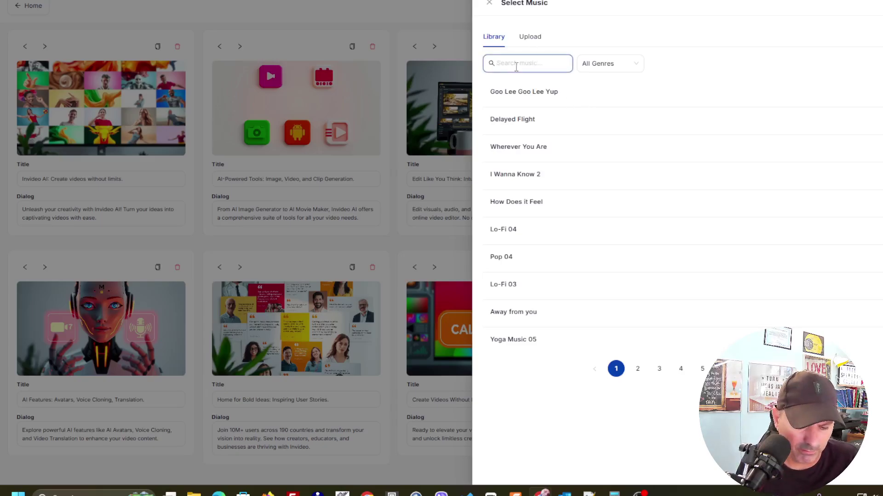
pyautogui.write('slow')
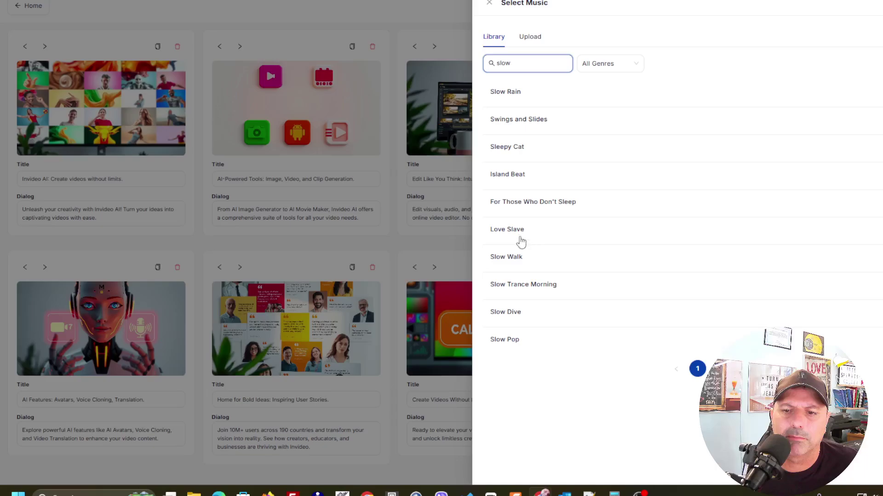
pyautogui.click(508, 256)
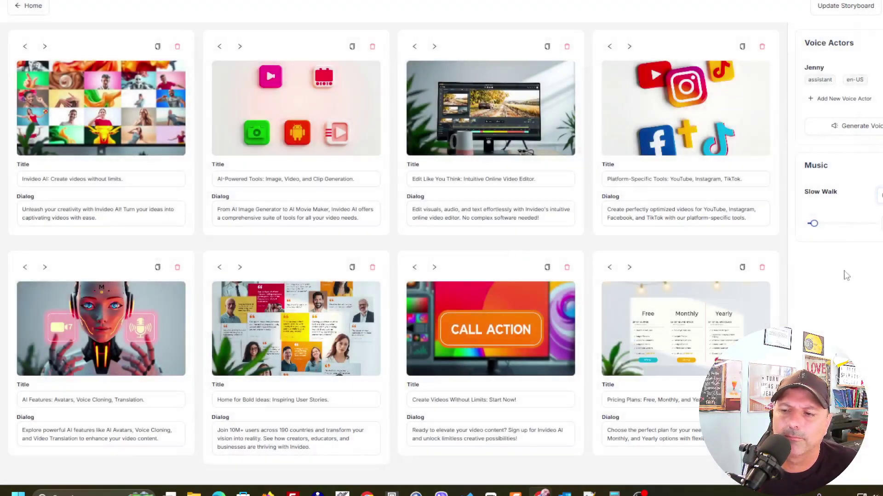
pyautogui.moveTo(813, 226)
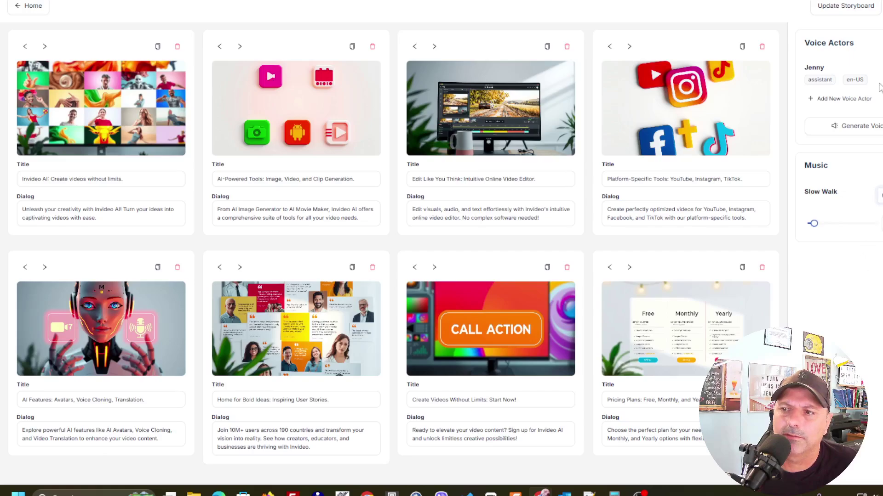
# Step: Generate the voiceovers for the storyboard and play a short sample of the first scene's voiceover
pyautogui.click(866, 129)
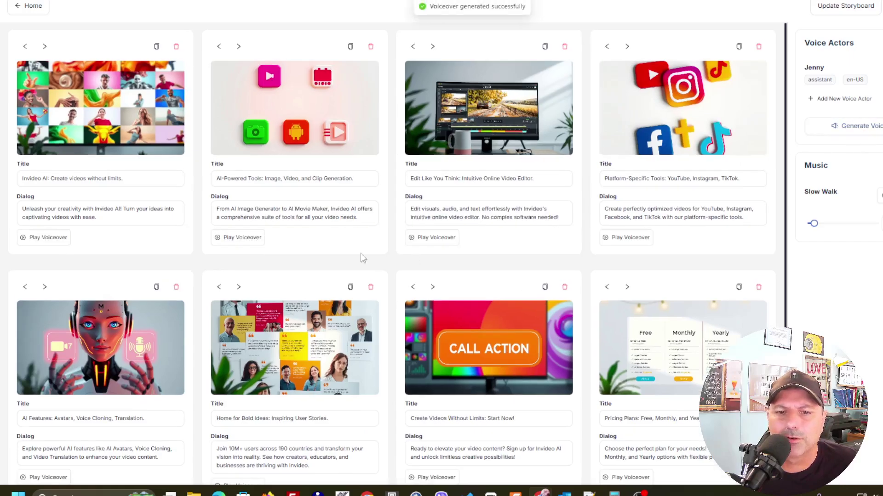
pyautogui.click(35, 244)
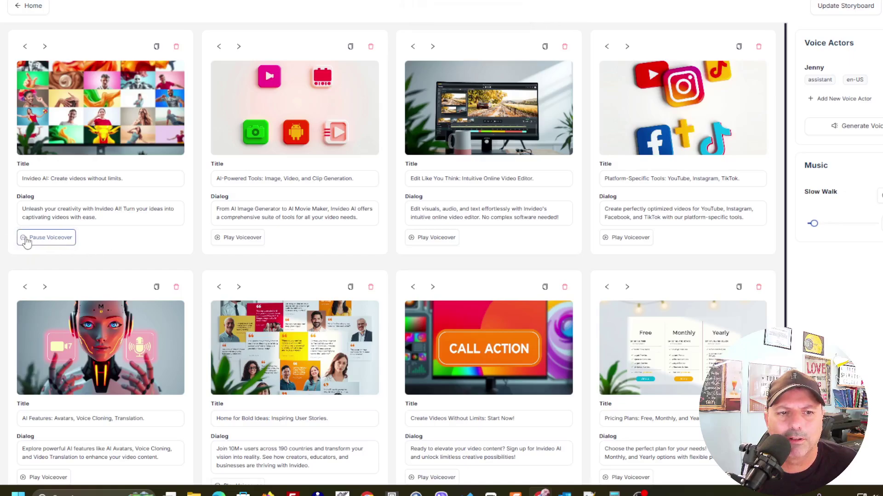
pyautogui.click(25, 239)
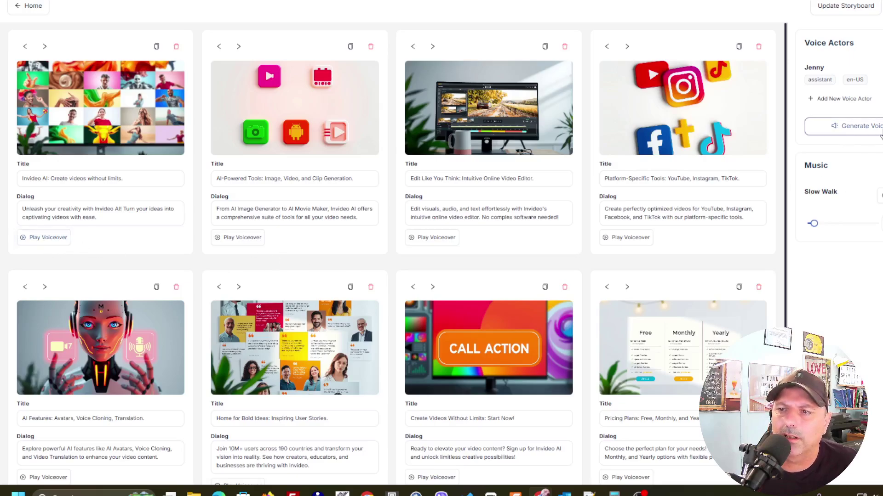
# Step: Update the storyboard and publish the resulting video, briefly playing its preview before rendering
pyautogui.click(847, 11)
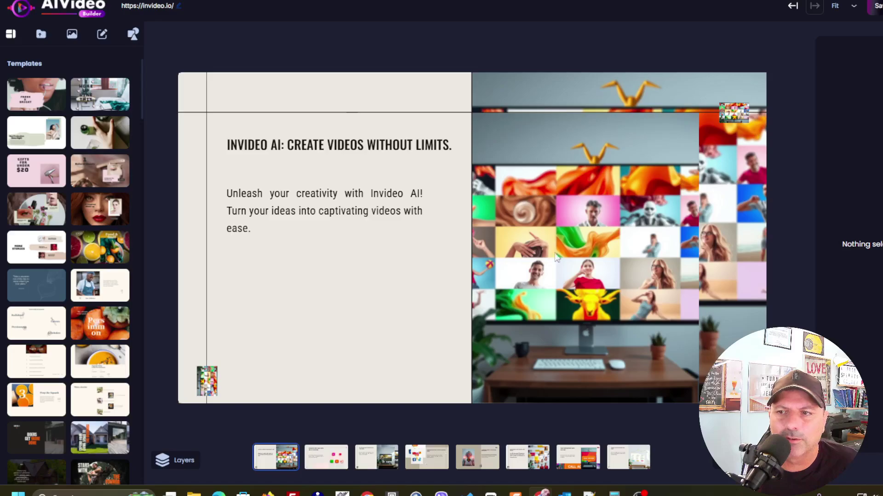
pyautogui.click(878, 10)
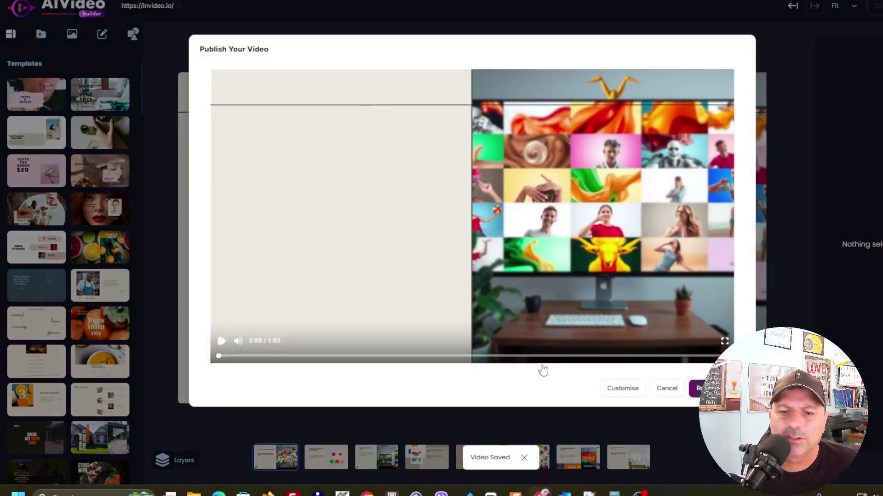
pyautogui.click(219, 340)
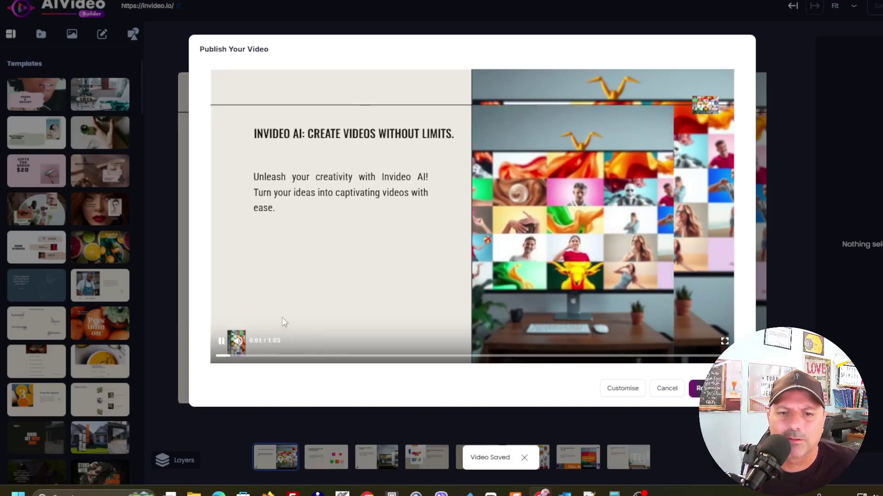
pyautogui.click(222, 341)
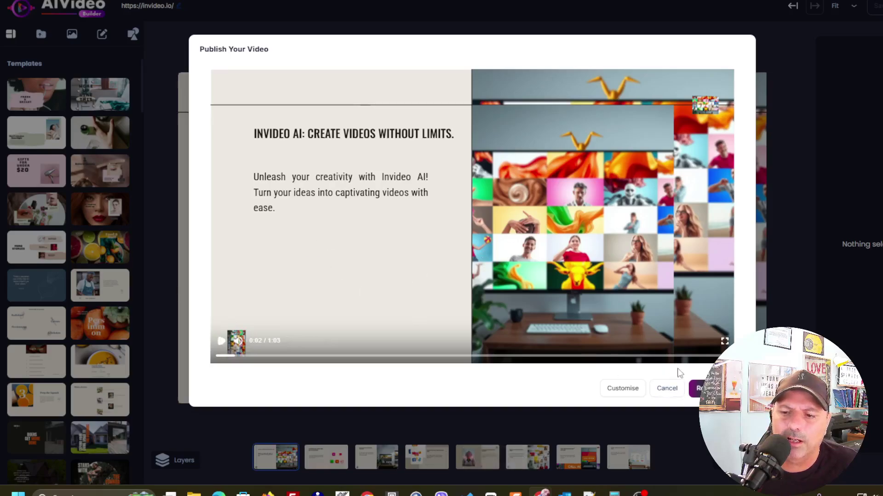
pyautogui.click(699, 388)
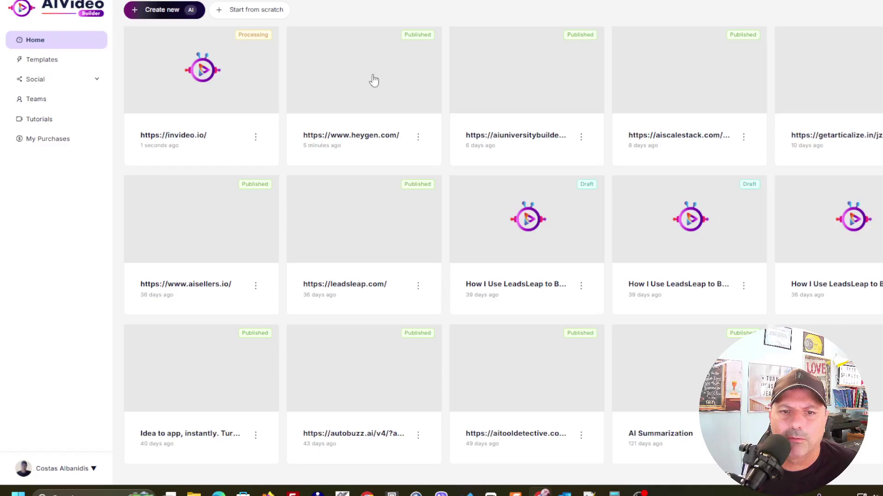
# Step: Open the published heygen.com video from the home page, try to play it, and close the preview
pyautogui.click(356, 84)
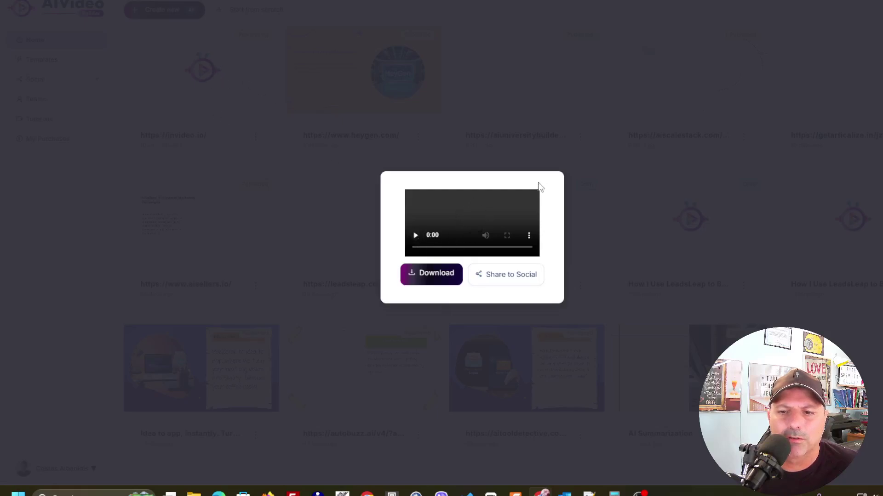
pyautogui.click(524, 164)
pyautogui.click(403, 113)
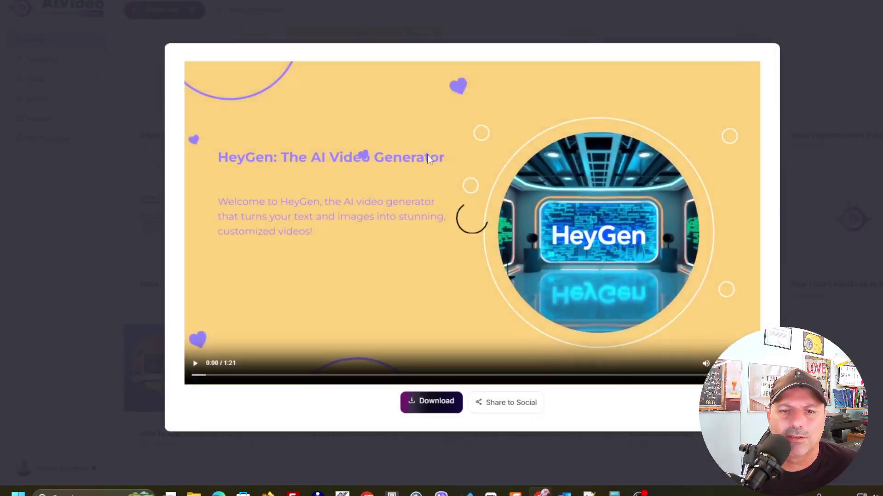
pyautogui.click(195, 368)
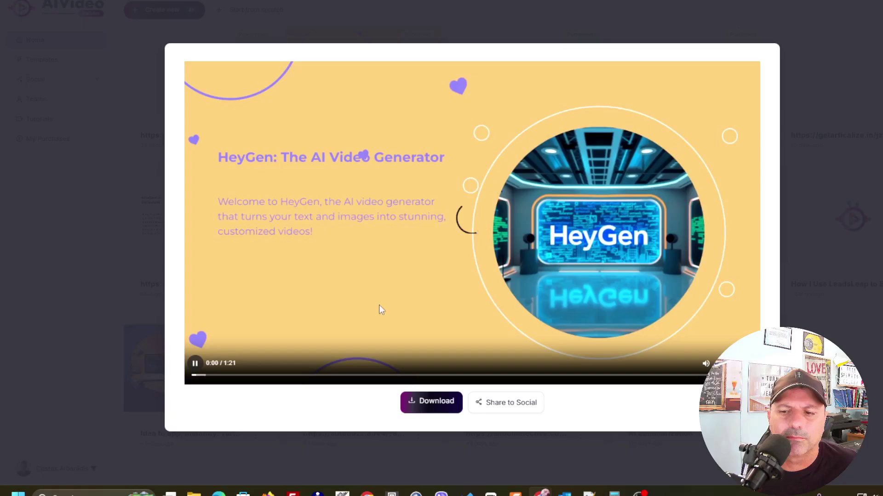
pyautogui.click(195, 364)
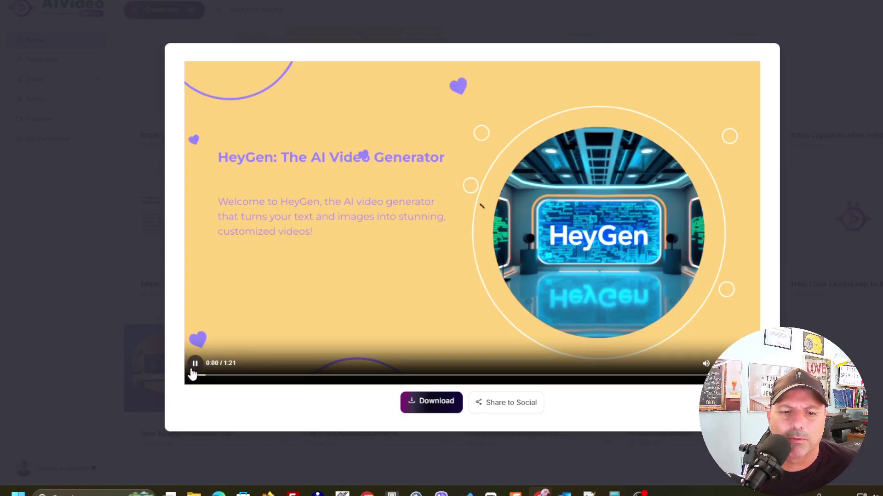
pyautogui.click(800, 132)
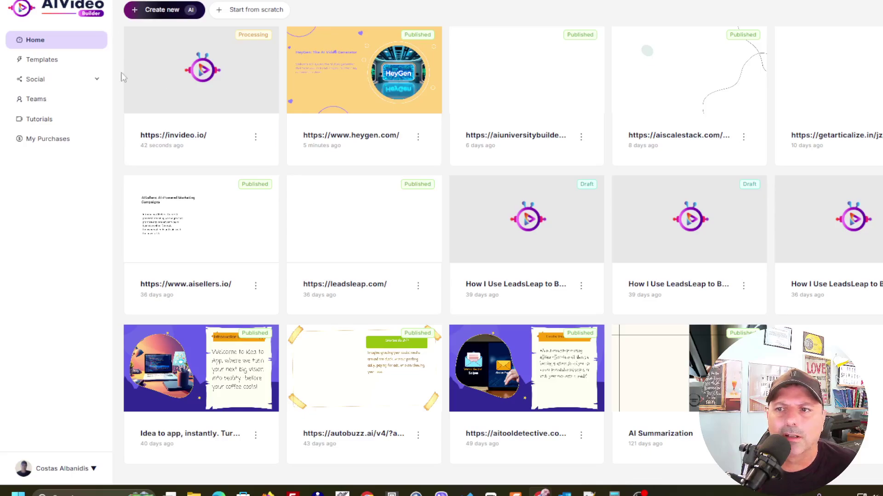
# Step: Refresh the video list to check the invideo.io render, then reopen the heygen.com video, play its opening scenes and close it
pyautogui.press('F5')
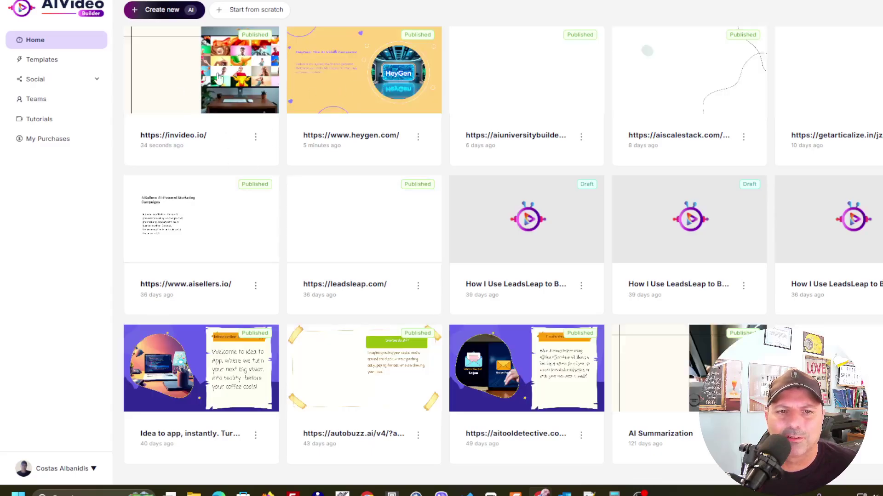
pyautogui.click(381, 94)
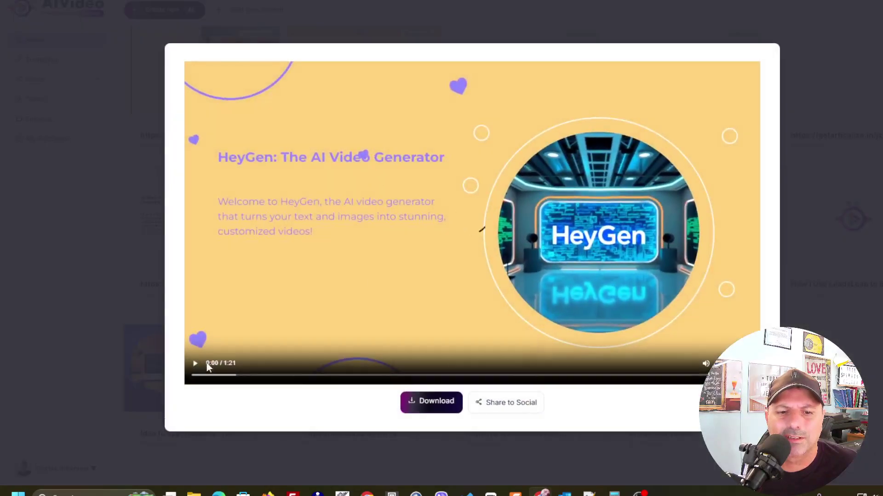
pyautogui.click(195, 363)
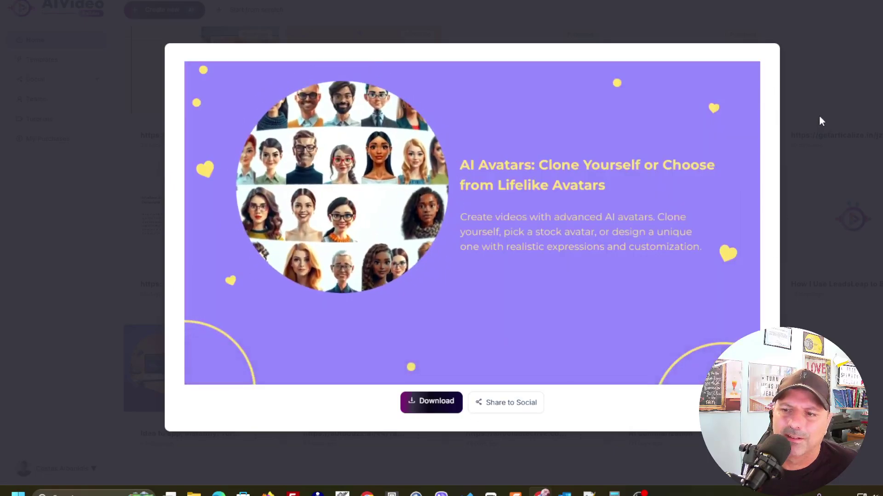
pyautogui.click(821, 121)
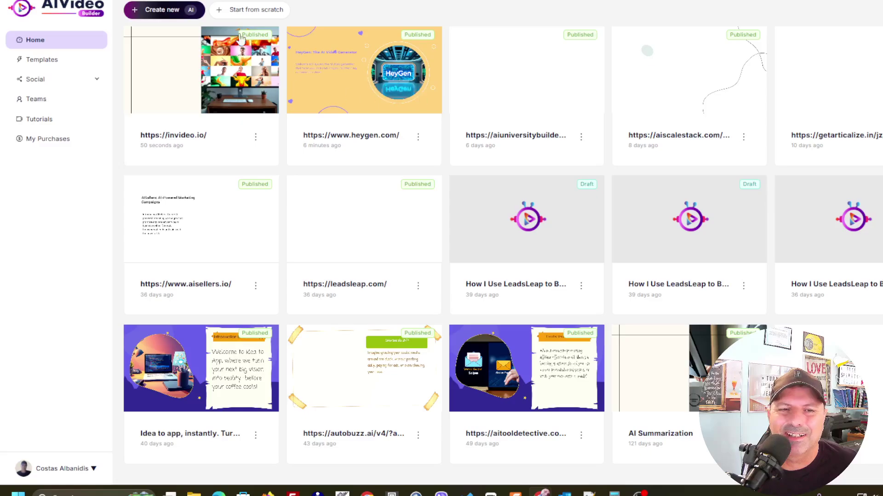
# Step: Reload the video list, play the opening scenes of the published invideo.io video, close its preview and refresh the list
pyautogui.press('F5')
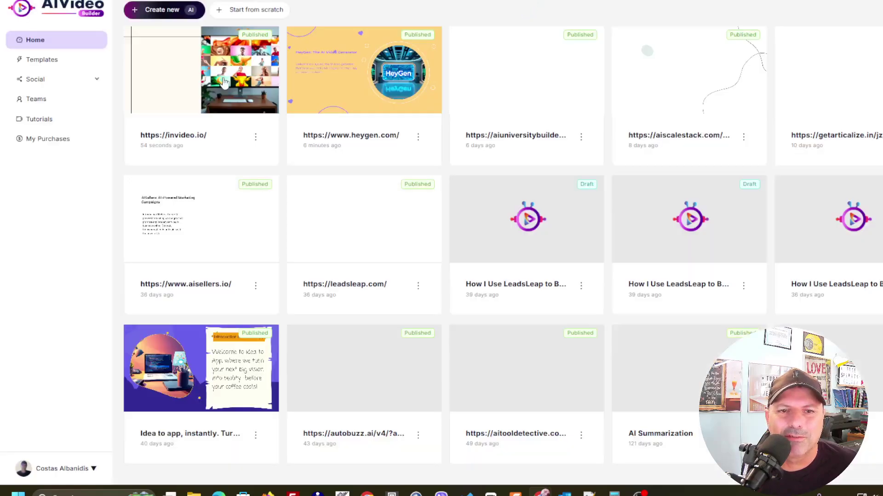
pyautogui.click(224, 82)
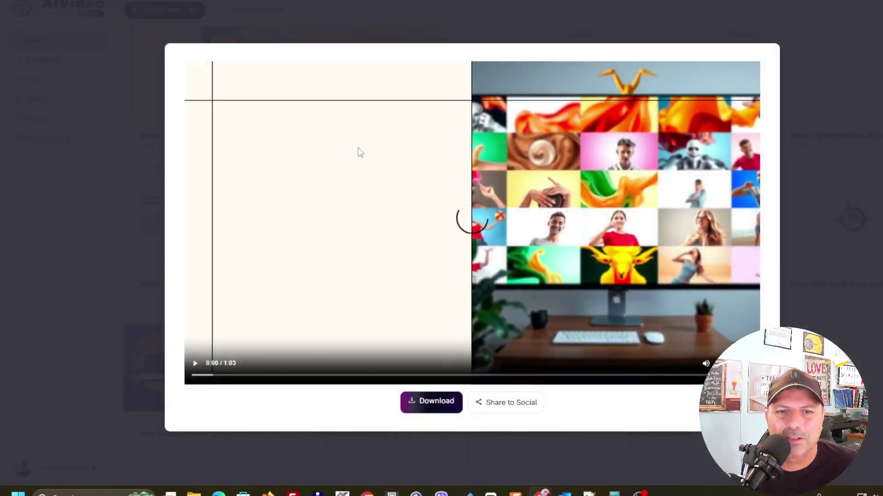
pyautogui.click(195, 363)
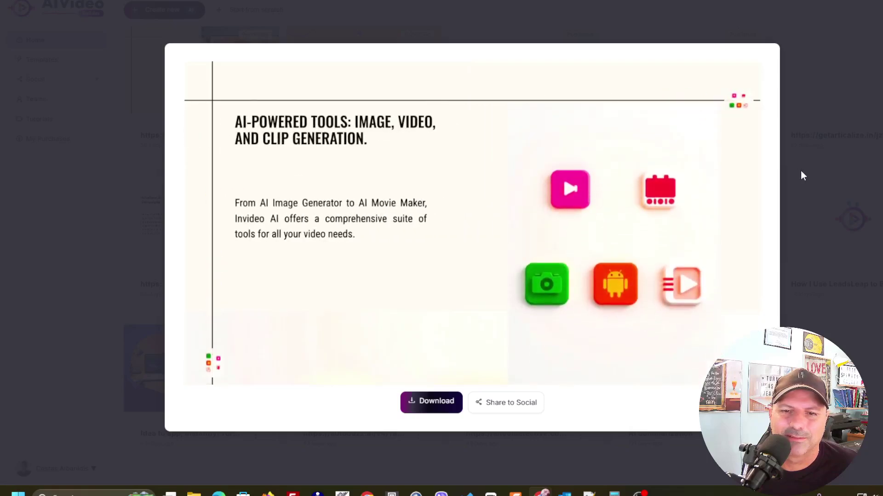
pyautogui.click(784, 194)
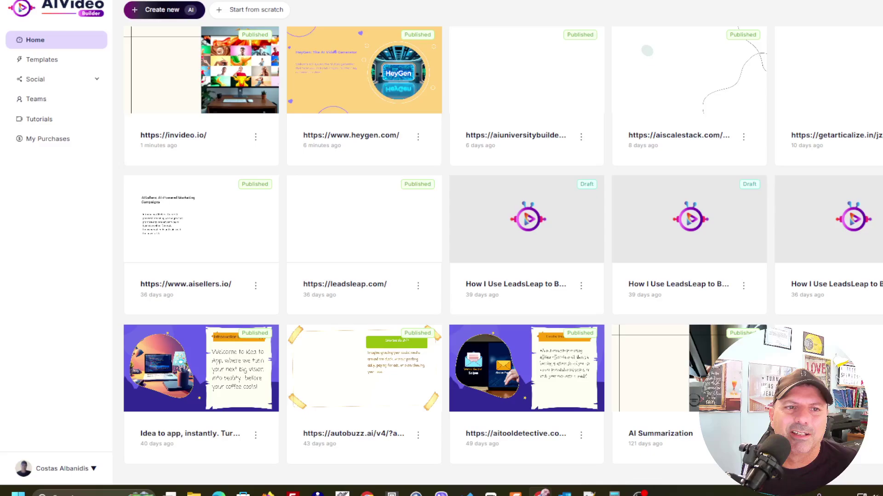
pyautogui.press('F5')
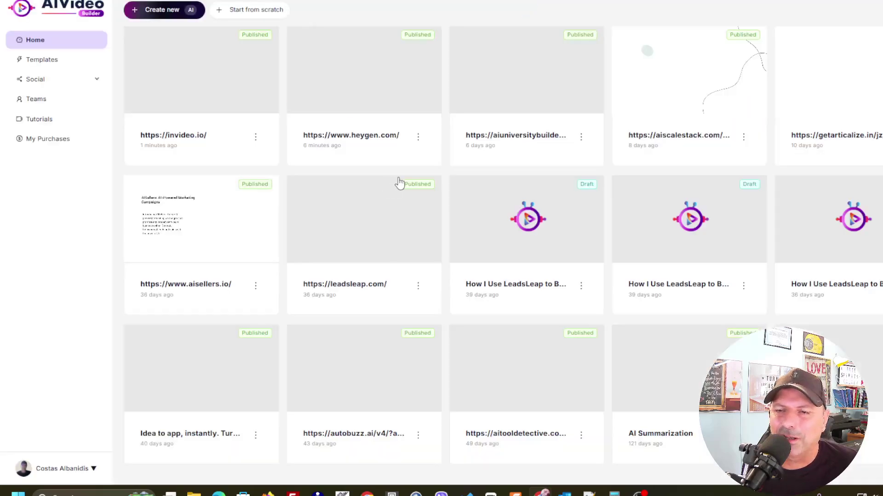